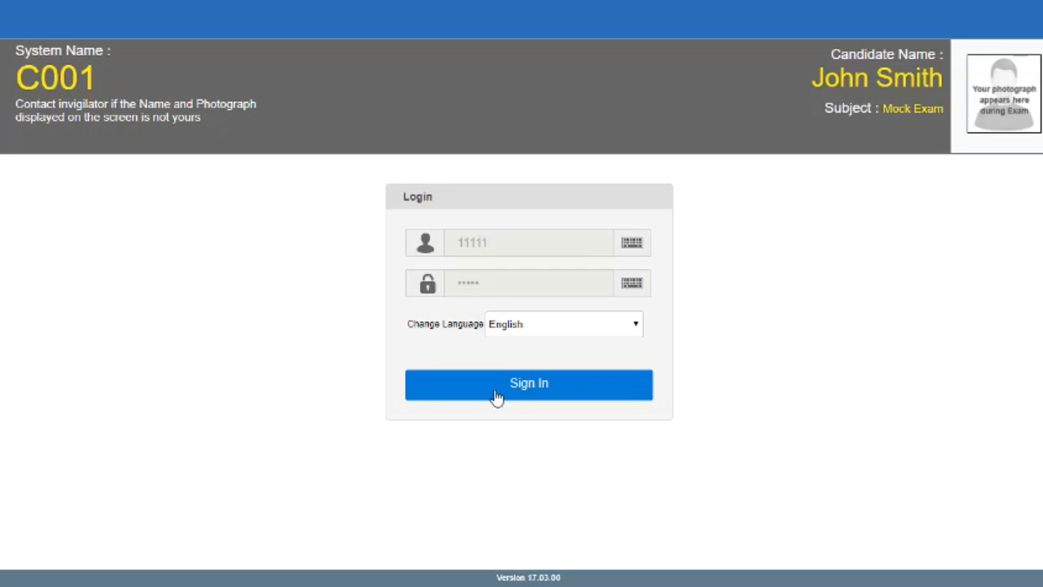
- Sign in to the mock exam in English and read the general instructions through to the following page
click(496, 397)
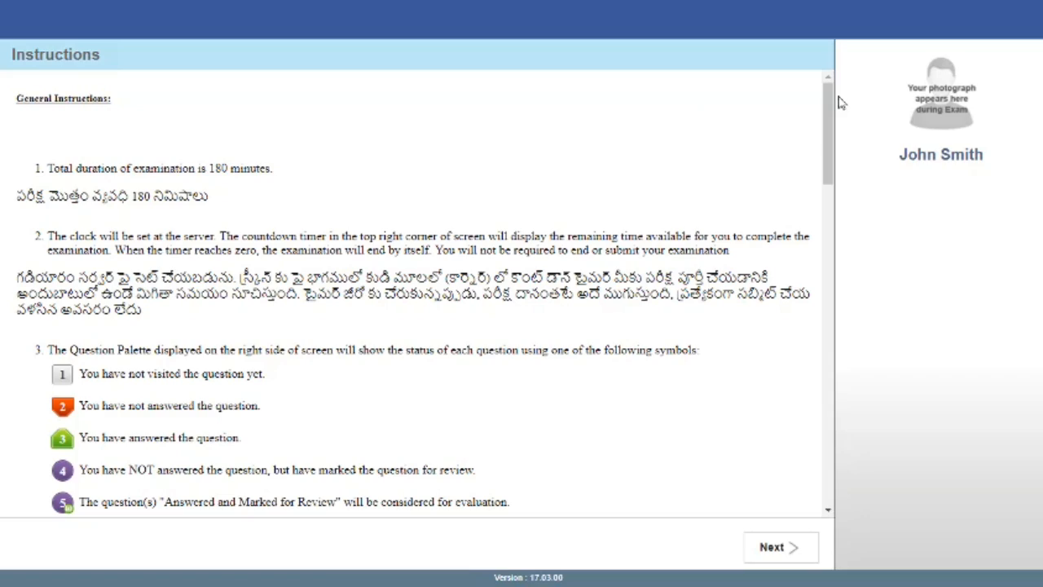
drag(828, 104, 841, 442)
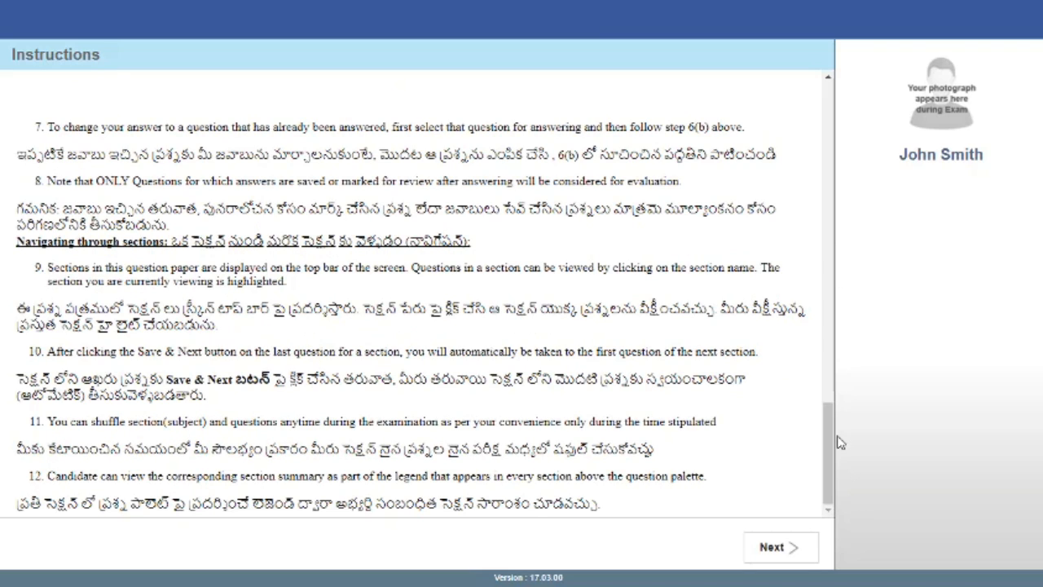
click(784, 549)
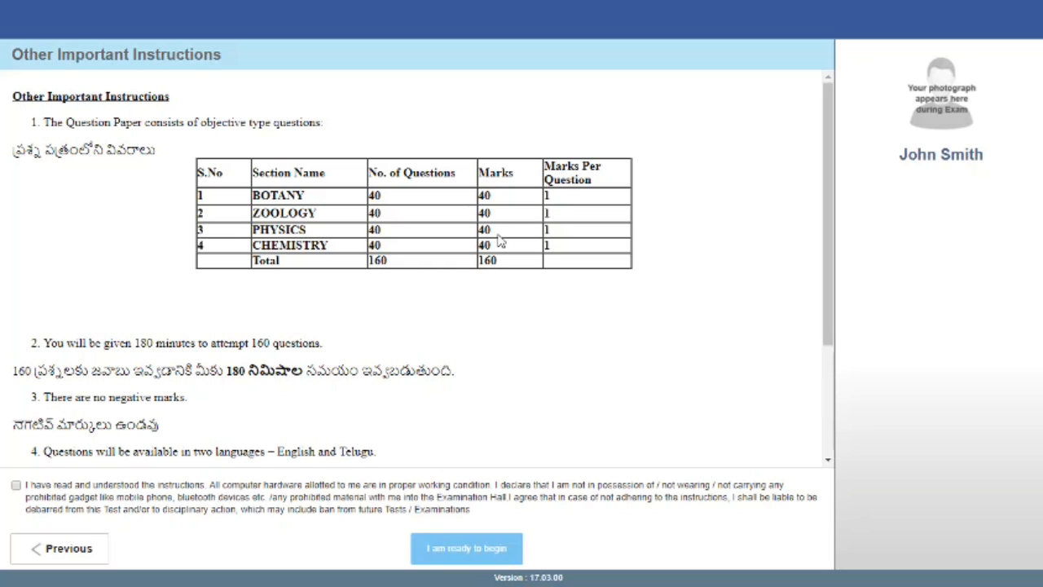
- Read the other important instructions, revisit the general instructions and return to the other important instructions
scroll(500, 241, down, 2)
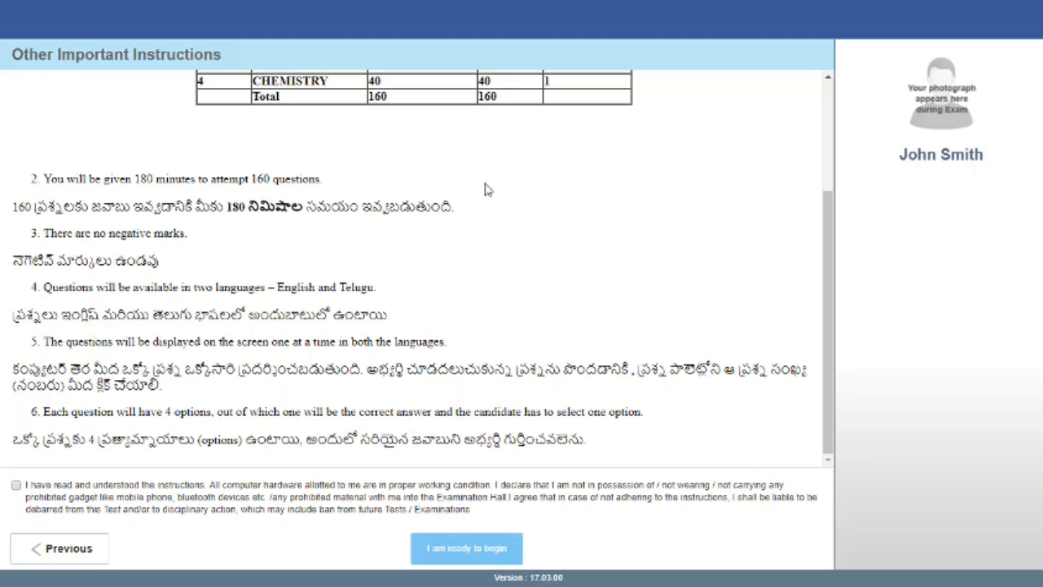
click(64, 557)
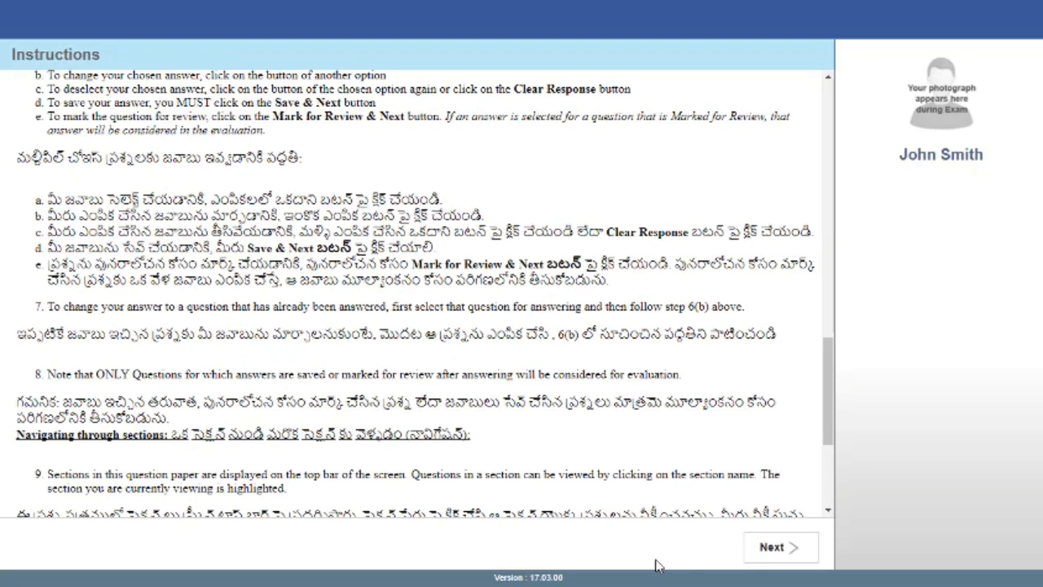
click(772, 553)
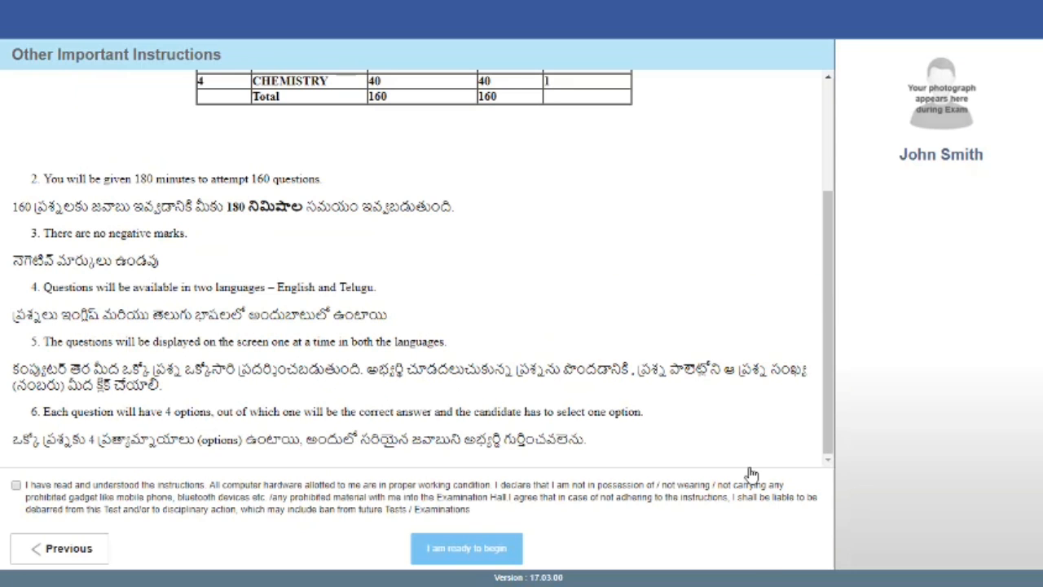
- Accept the declaration of having read and understood the instructions, and begin the exam
click(16, 486)
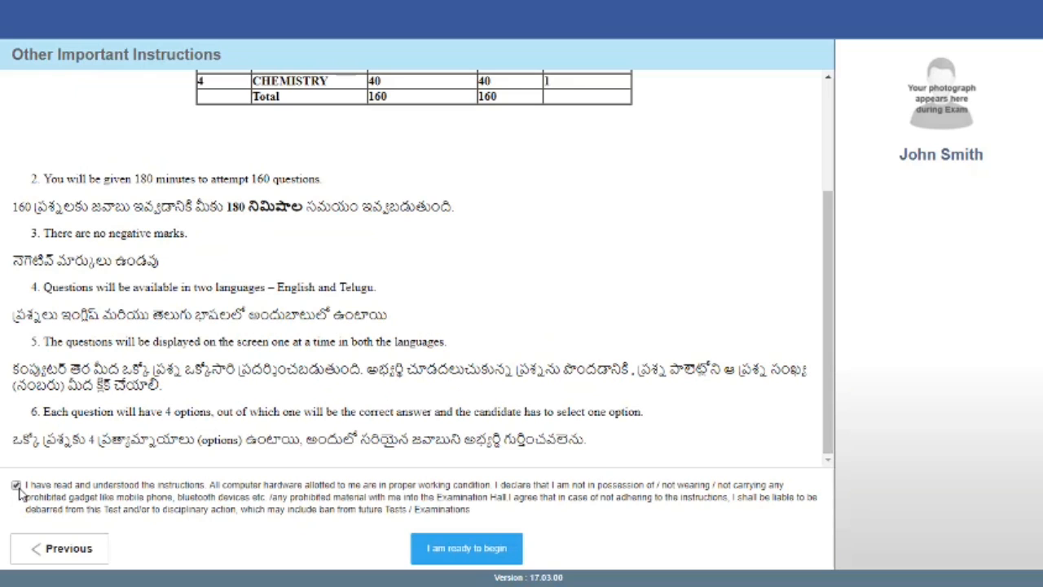
scroll(220, 521, down, 1)
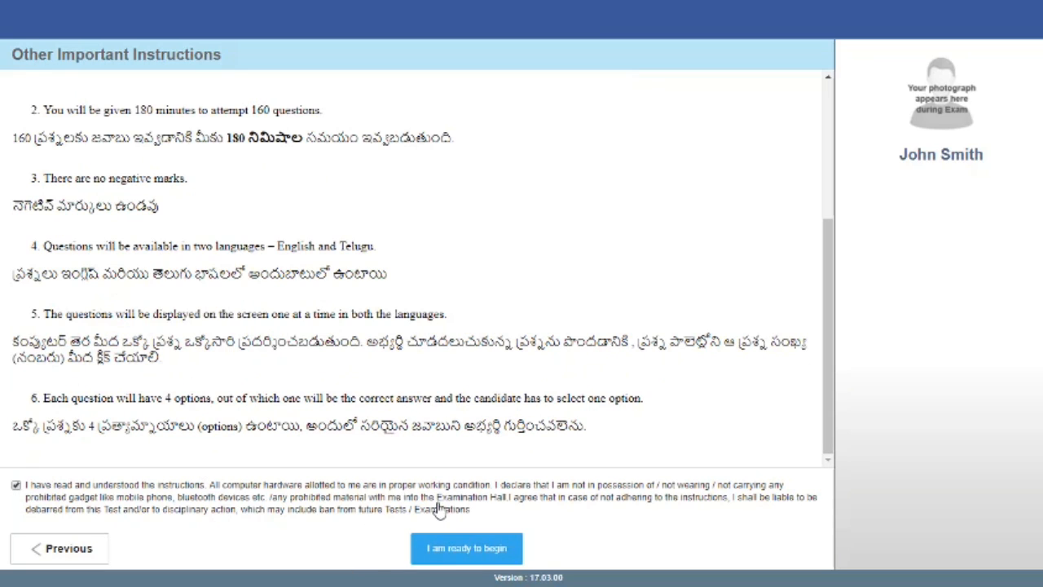
click(455, 551)
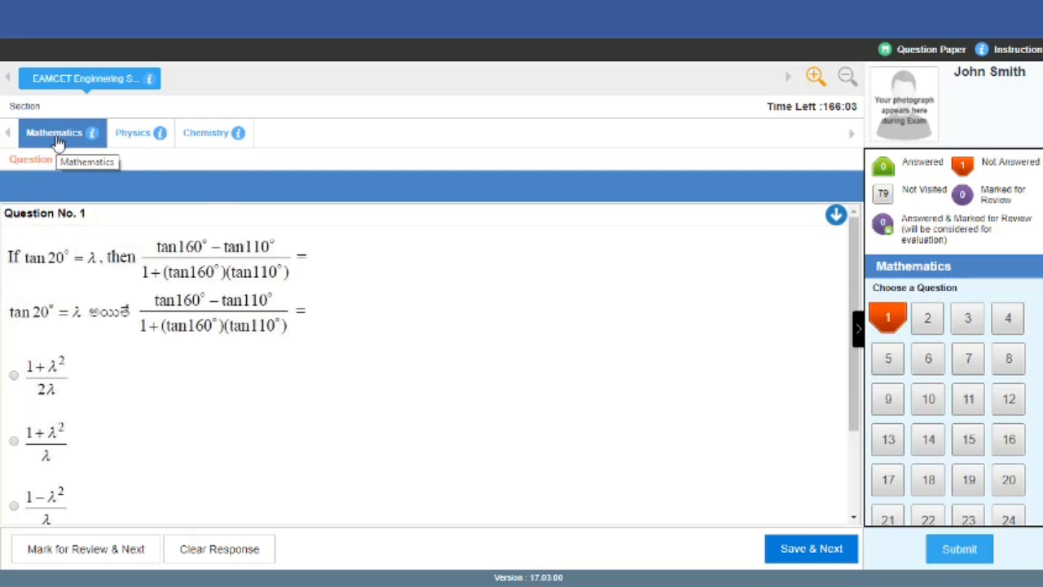
- View the Physics and Chemistry sections of the engineering exam and the Zoology, Physics and Chemistry sections of the medical exam
click(137, 139)
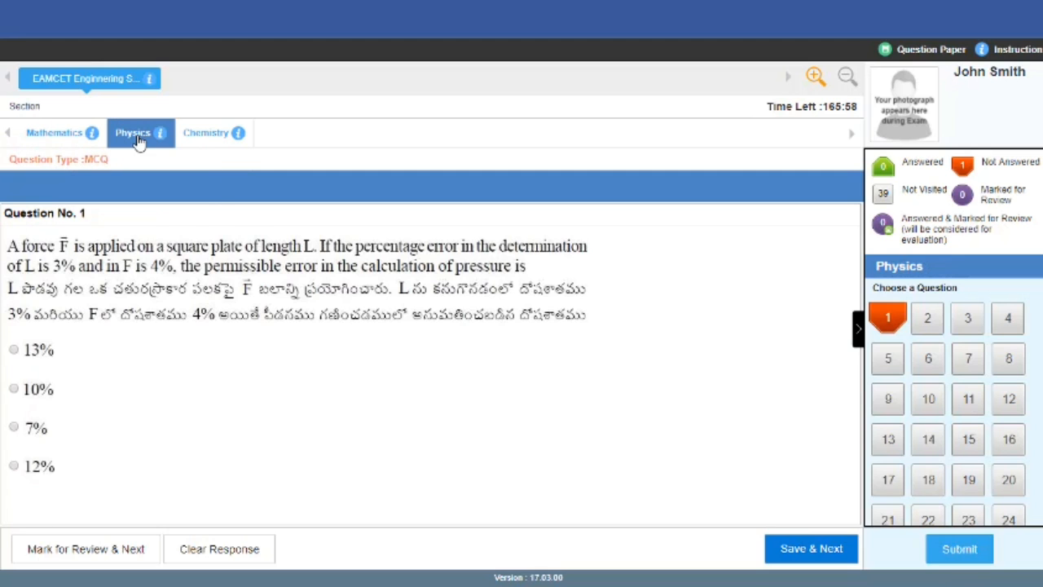
click(205, 137)
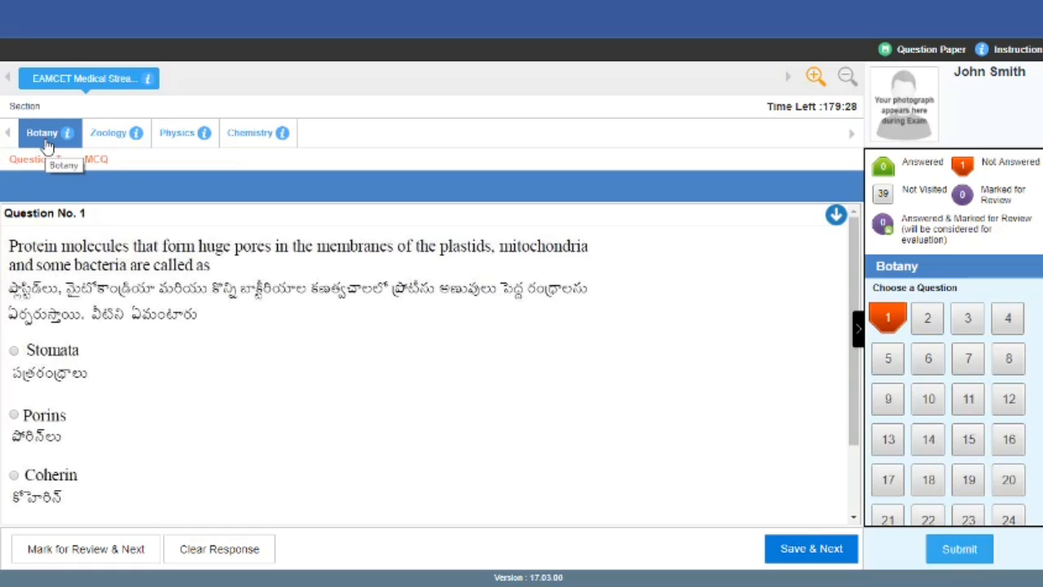
click(104, 135)
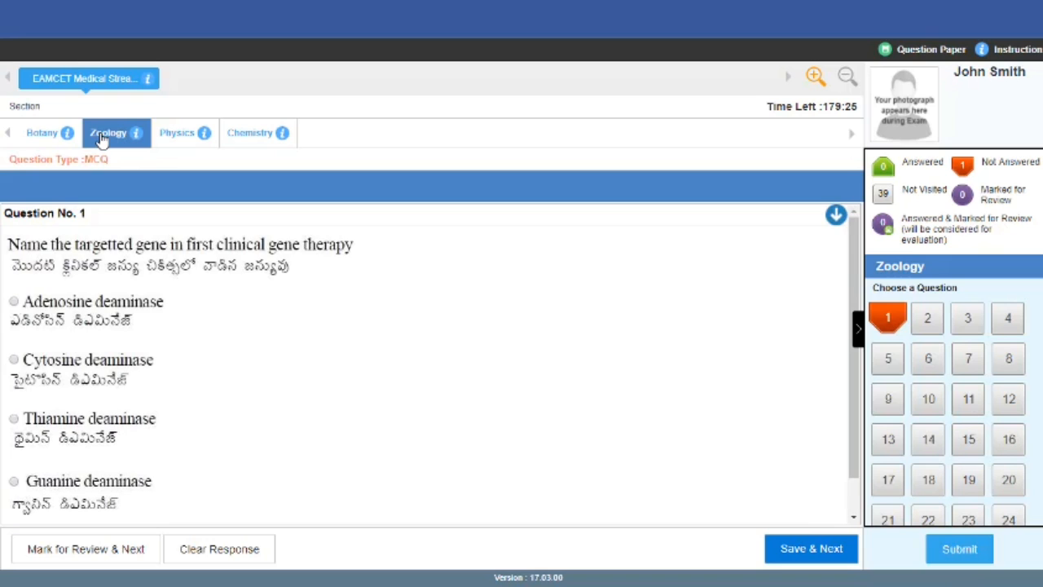
click(182, 139)
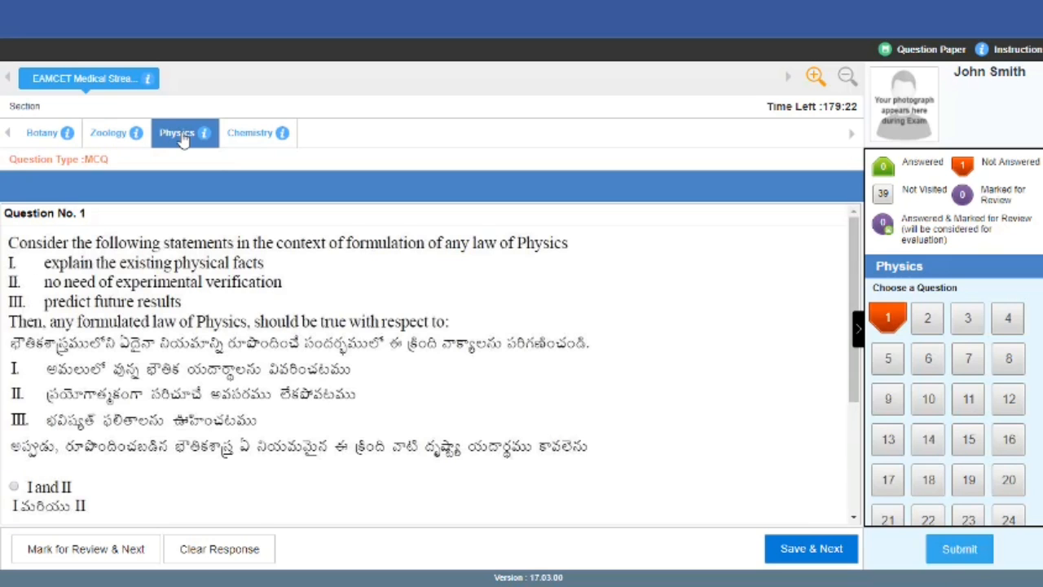
click(250, 136)
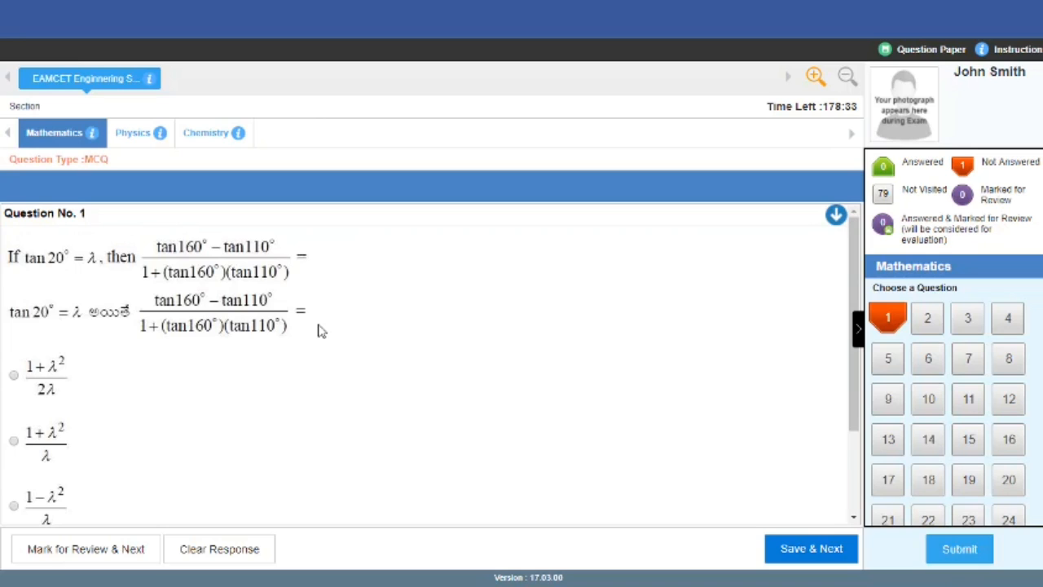
- Open question 11 of the engineering exam's Physics section and read its full text and answer options
click(135, 136)
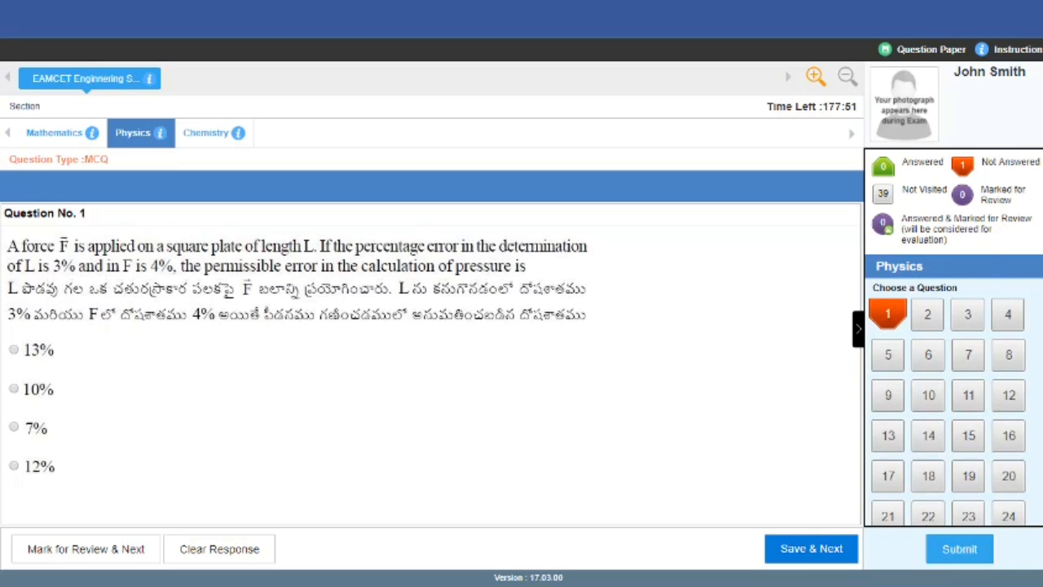
scroll(1040, 511, down, 3)
scroll(1041, 512, up, 3)
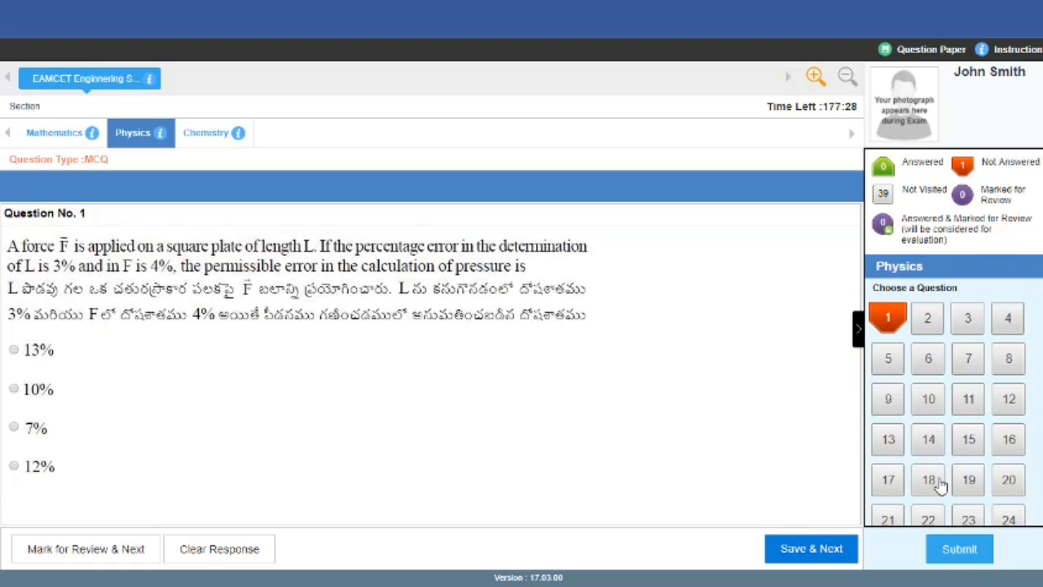
click(975, 406)
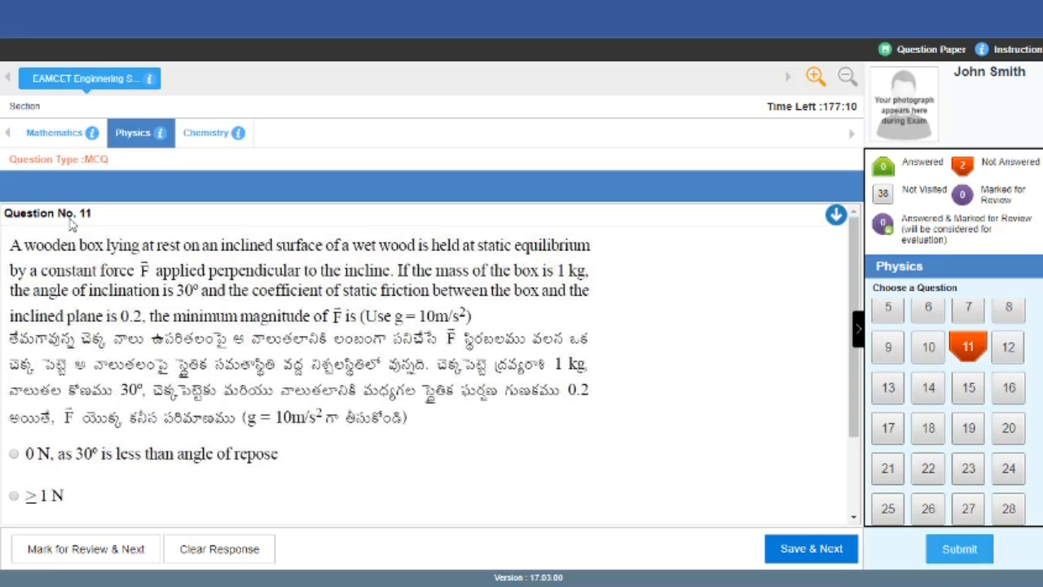
scroll(163, 495, down, 3)
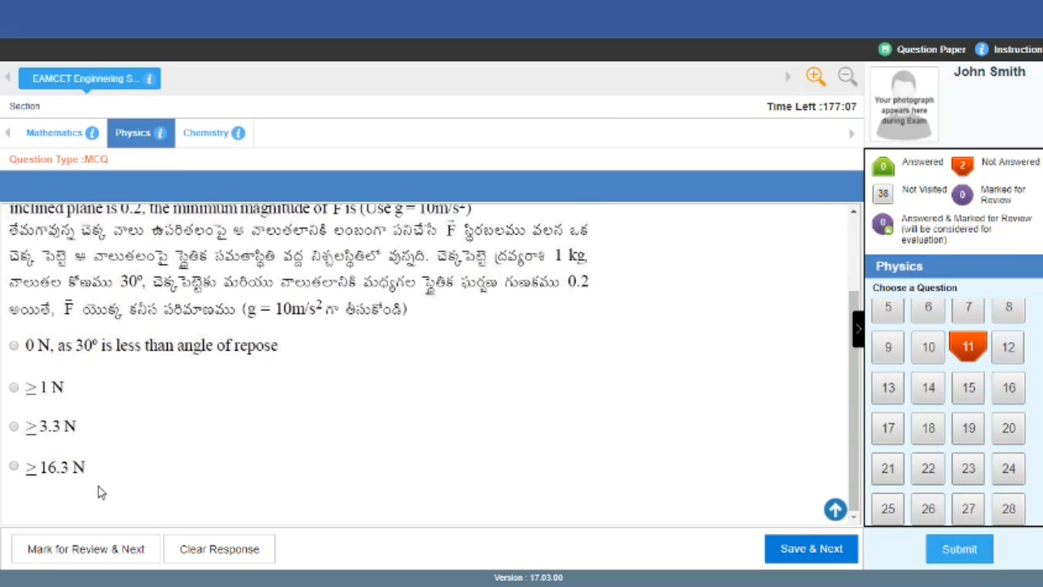
scroll(128, 440, up, 3)
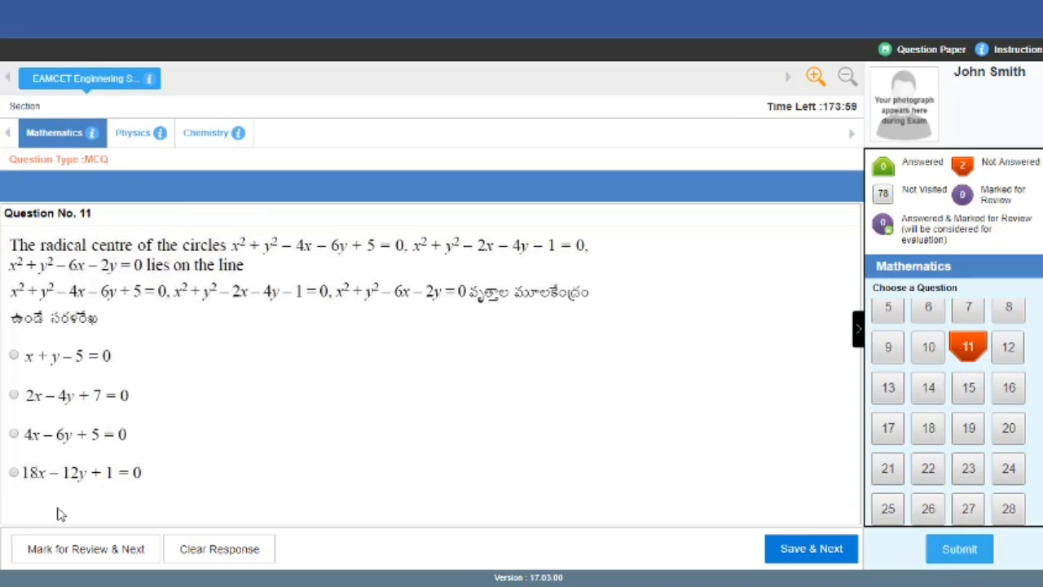
- Clear a trial response to Mathematics question 11 and save 2x − 4y + 7 = 0 as its answer
click(62, 404)
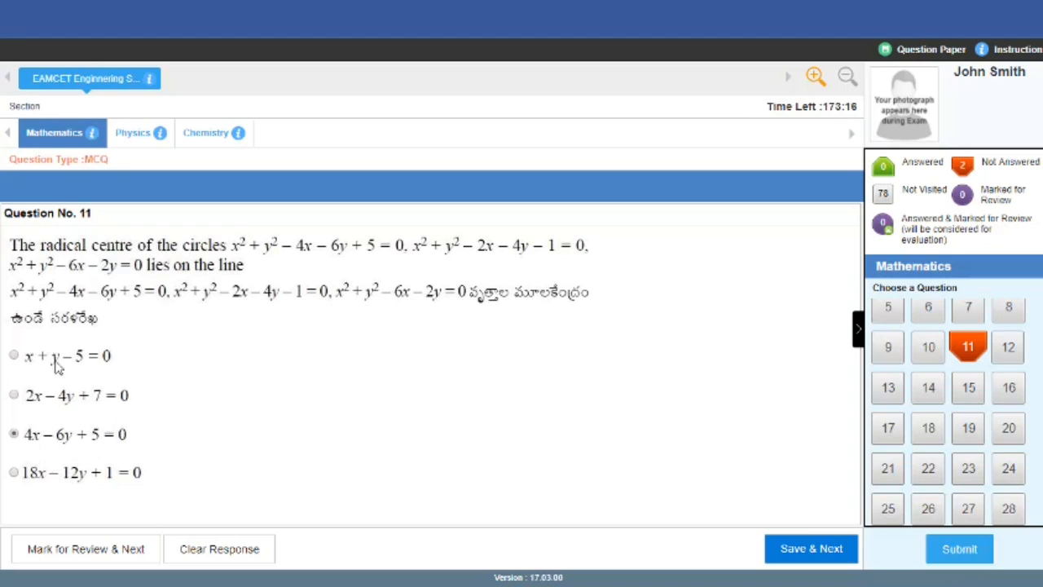
click(219, 559)
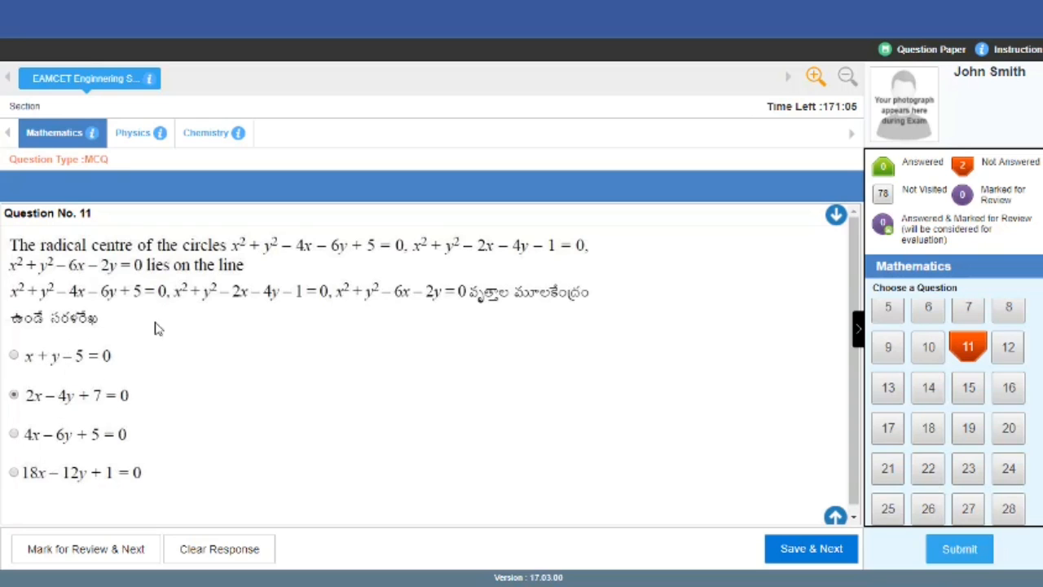
click(812, 555)
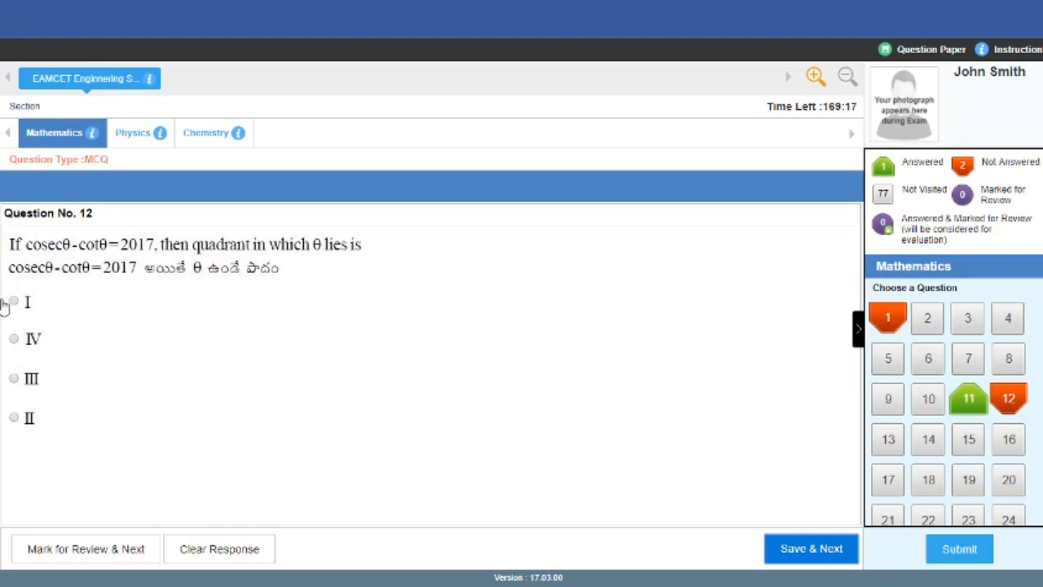
- Answer Mathematics question 12 with IV and mark it for review, and mark question 13 for review without an answer
click(14, 340)
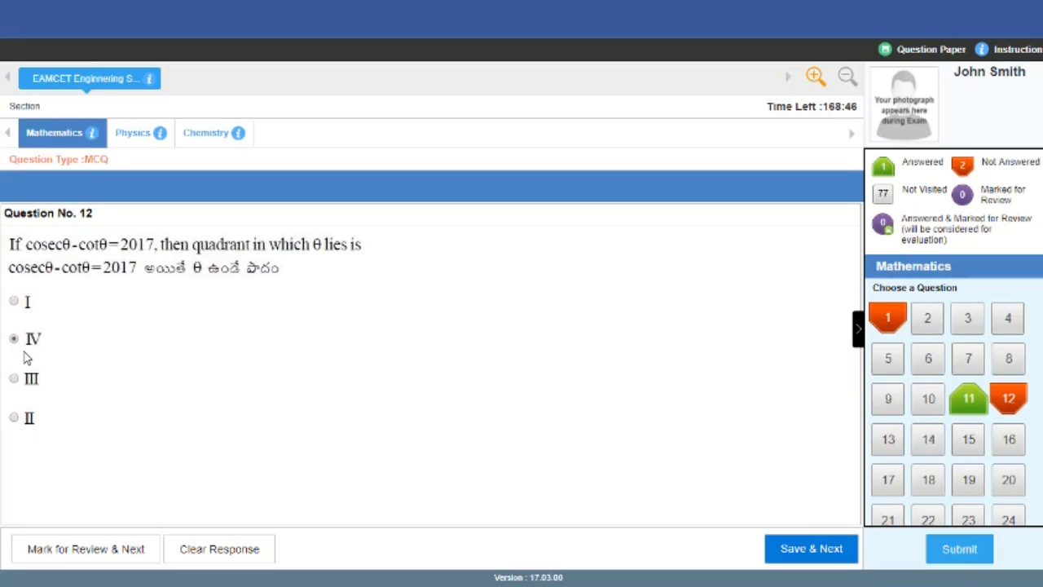
click(82, 558)
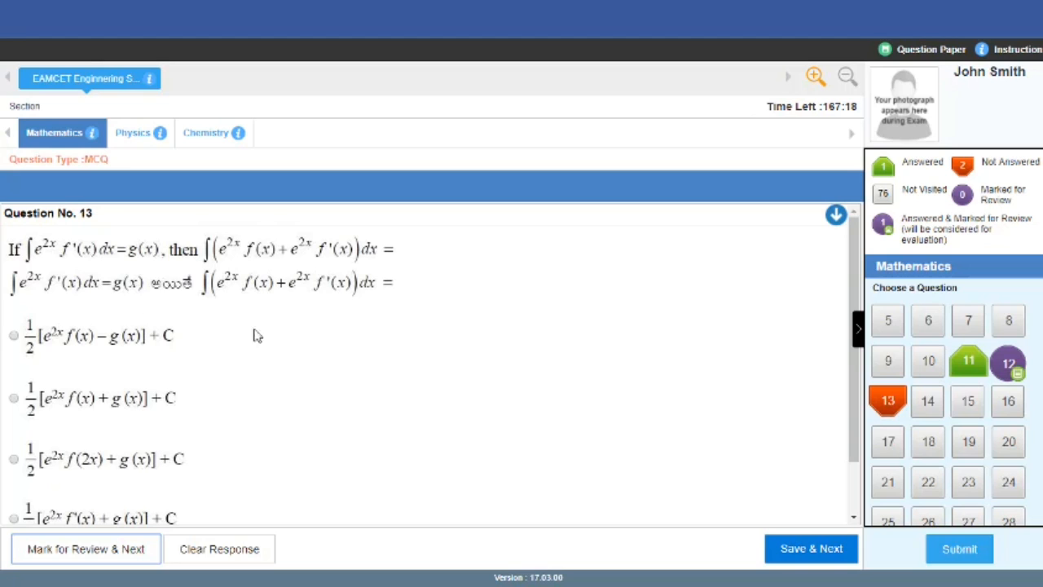
scroll(187, 431, down, 2)
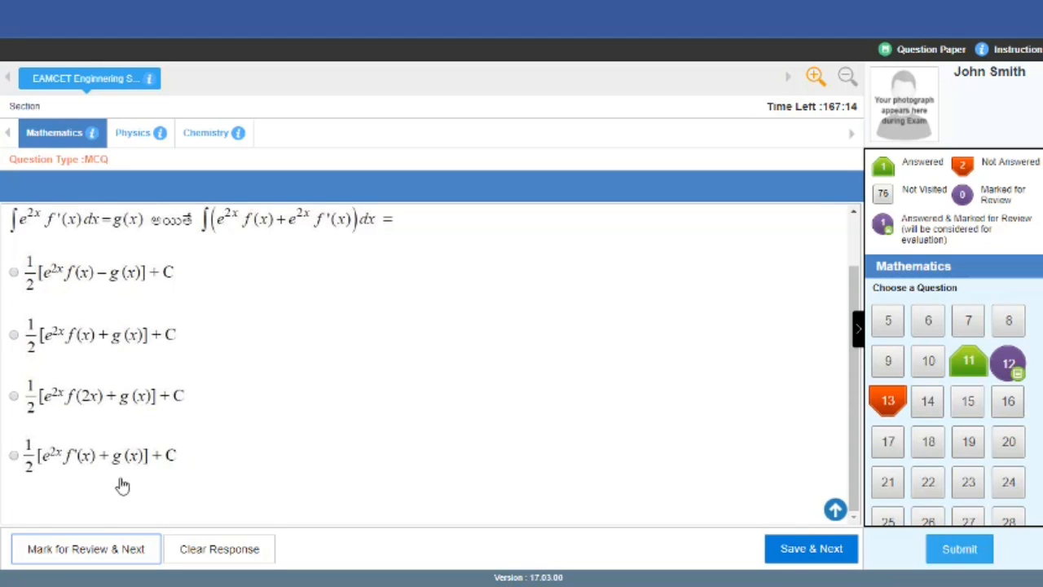
click(79, 550)
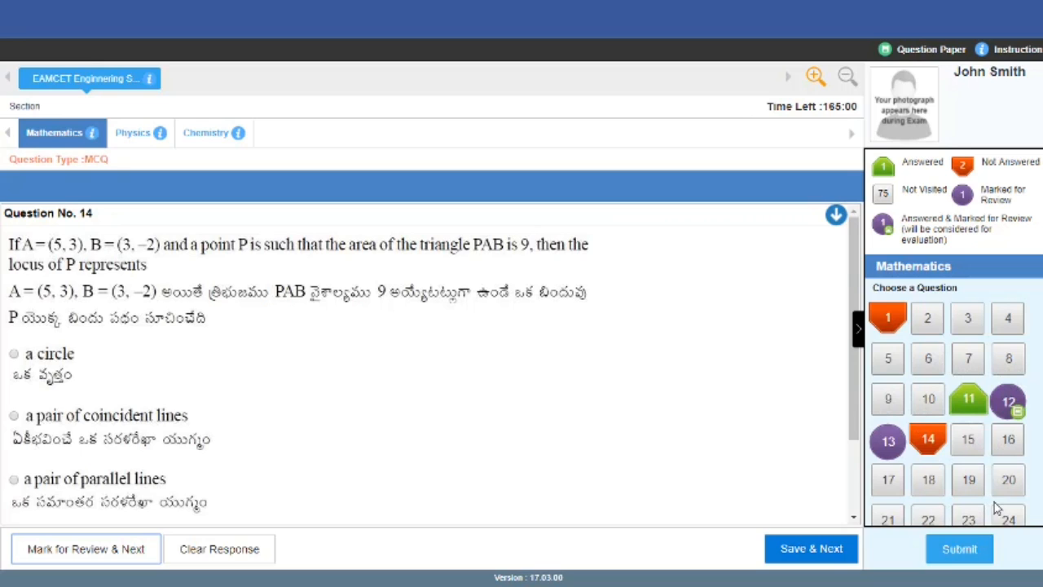
- Look over the question status palette and switch between the Mathematics and Physics sections
scroll(994, 502, down, 1)
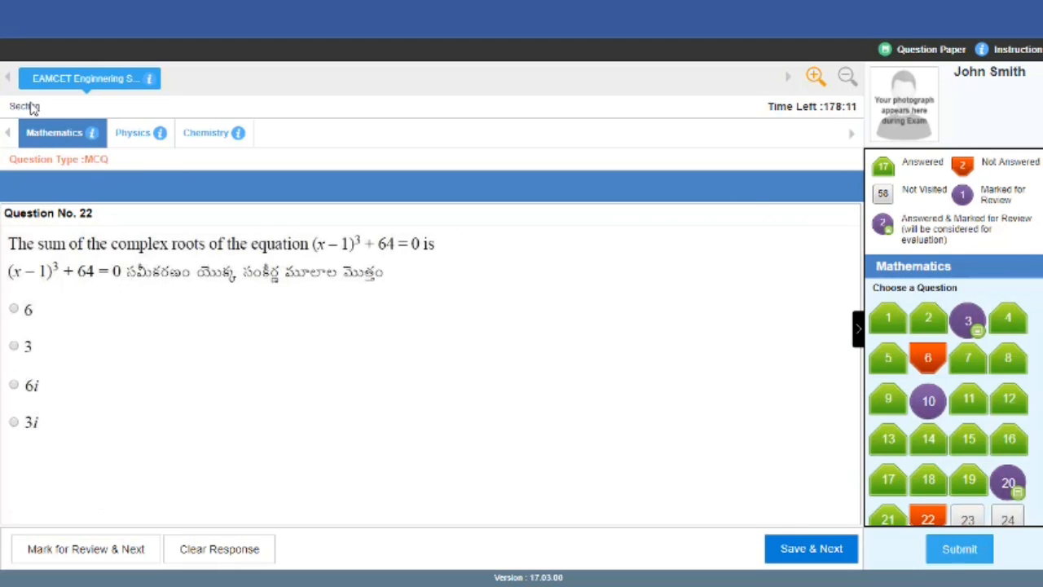
click(135, 135)
click(59, 137)
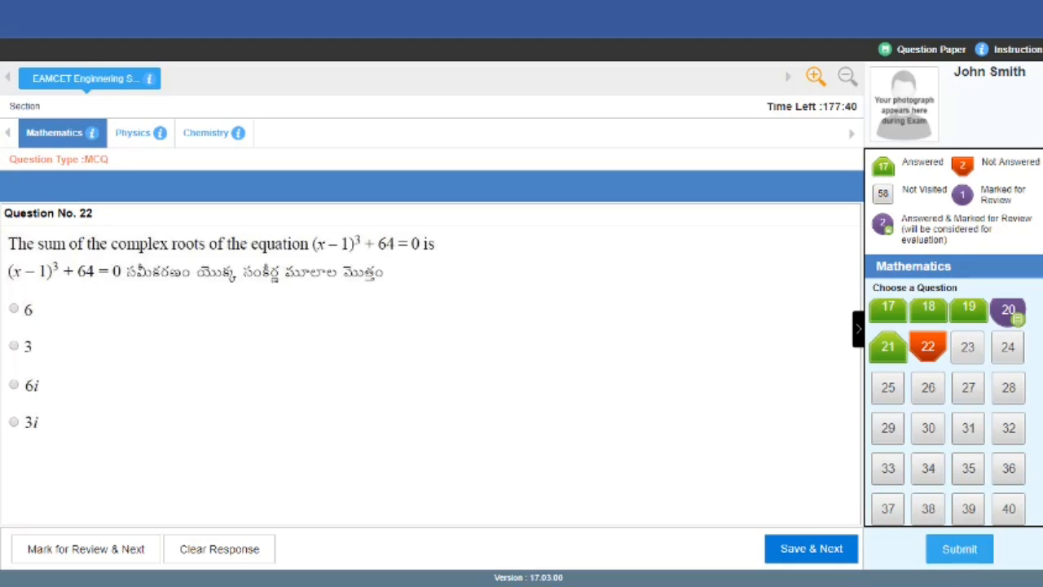
click(134, 133)
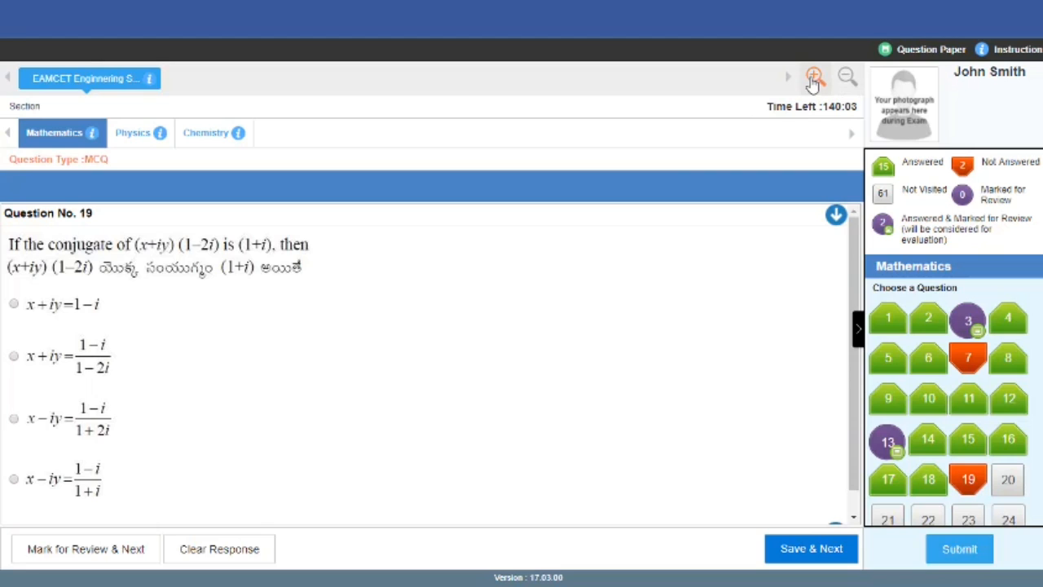
- Enlarge the text of Mathematics question 19 and return it to normal size
click(814, 78)
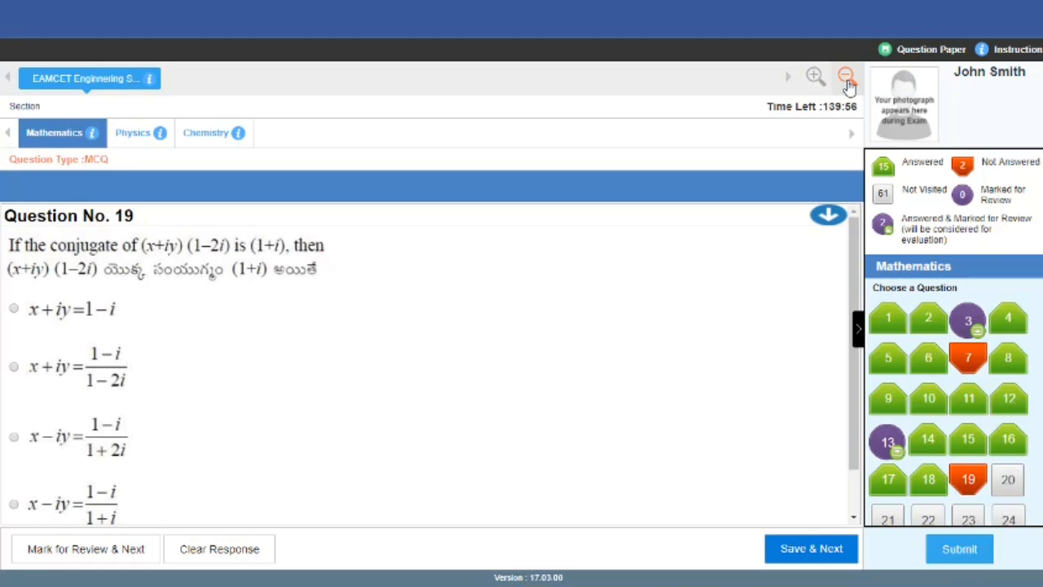
click(848, 79)
click(847, 79)
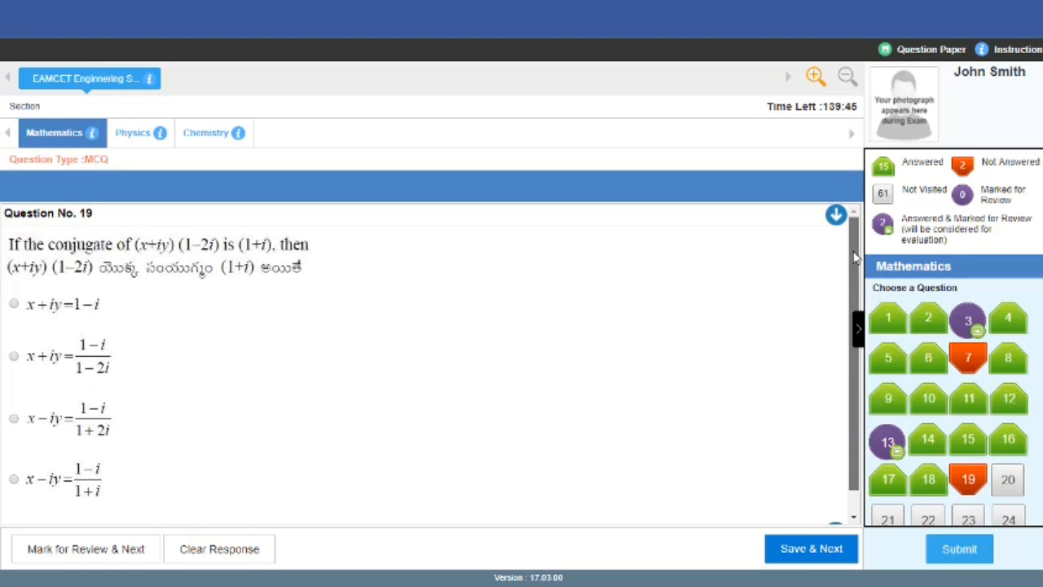
- Move through Mathematics question 19 down to its last option and back to its beginning
scroll(854, 257, down, 1)
drag(849, 319, 852, 272)
scroll(854, 279, up, 1)
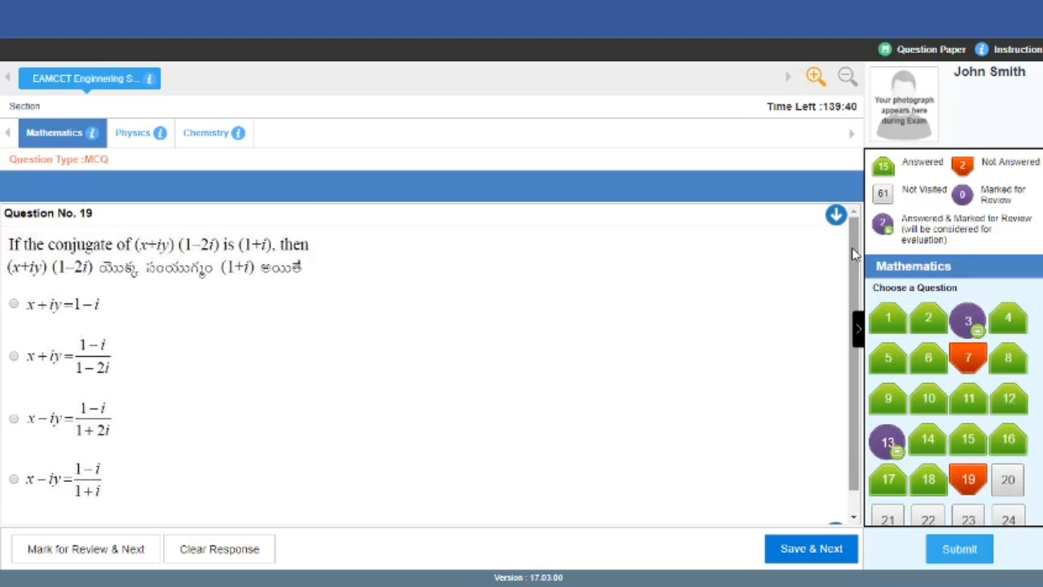
click(835, 216)
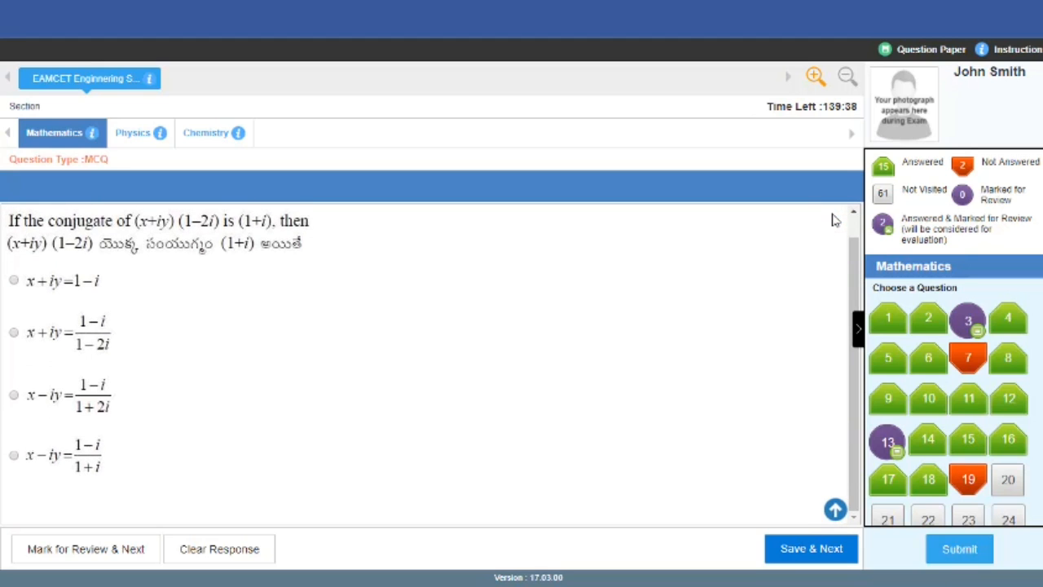
click(834, 512)
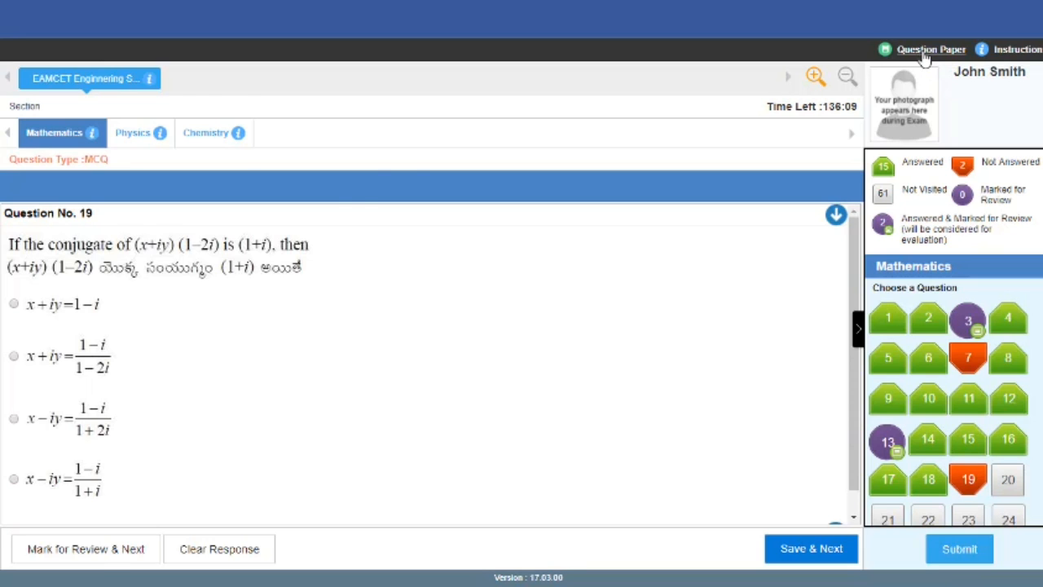
- Look through the full question paper from the start of the Mathematics section, and return to question 19
click(925, 54)
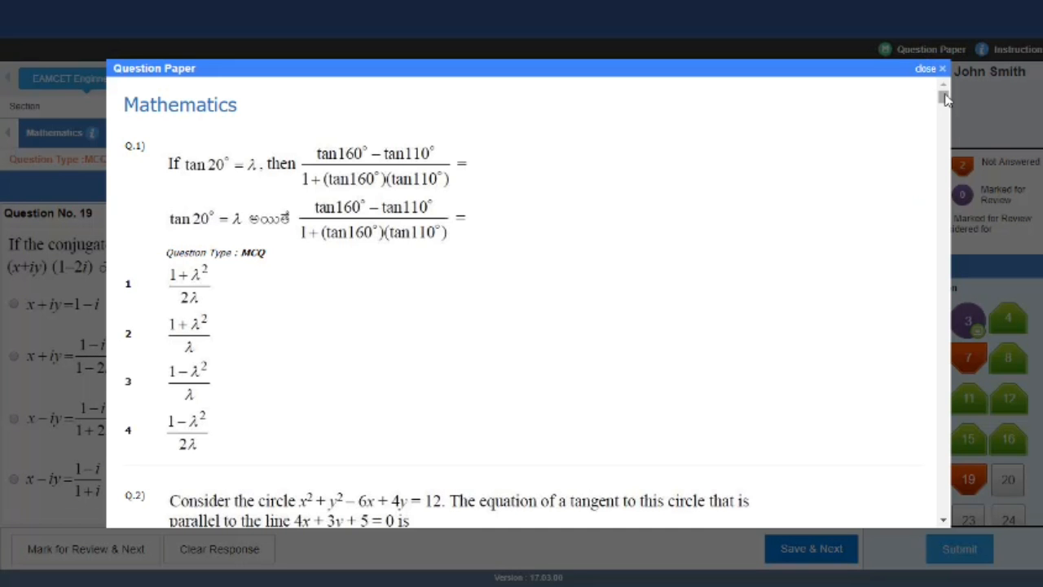
mouse_move(943, 97)
mouse_down()
mouse_move(947, 185)
mouse_move(952, 93)
mouse_up()
click(943, 72)
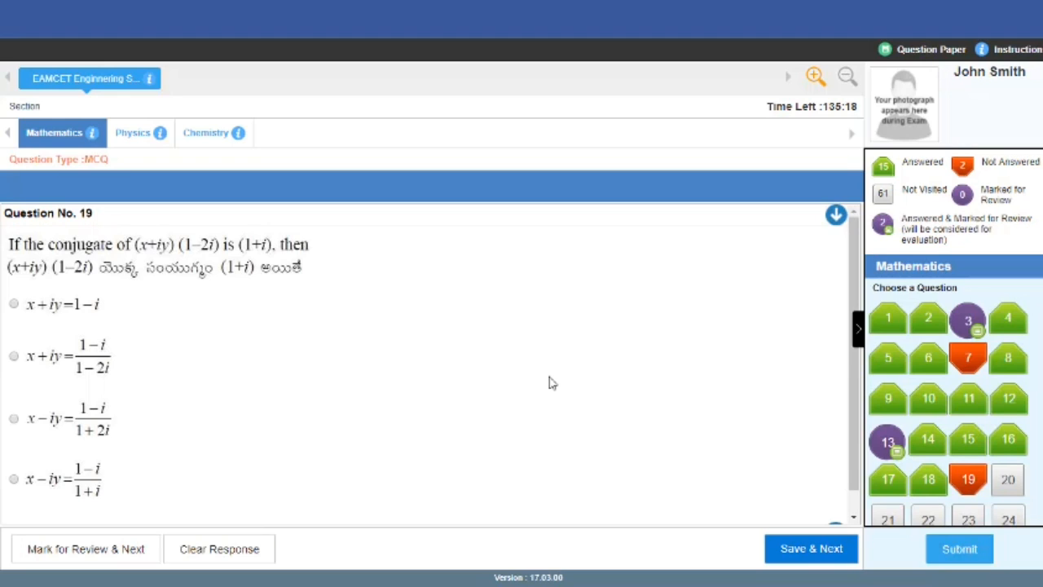
- Reopen the exam instructions, read through the points on sections, time and marking, and return to the question
click(1012, 52)
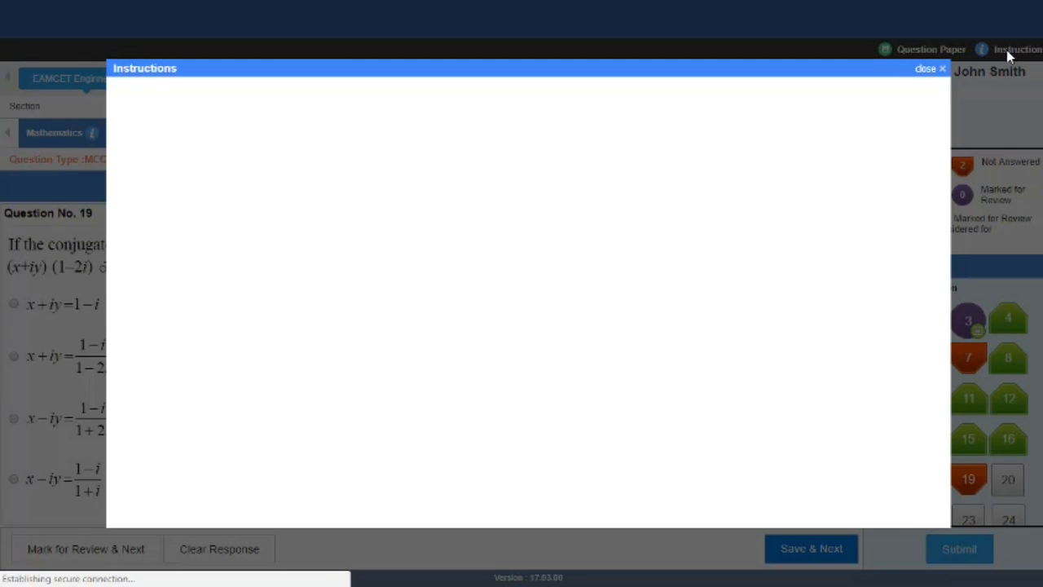
mouse_move(947, 118)
mouse_down()
mouse_move(940, 447)
mouse_move(942, 385)
mouse_up()
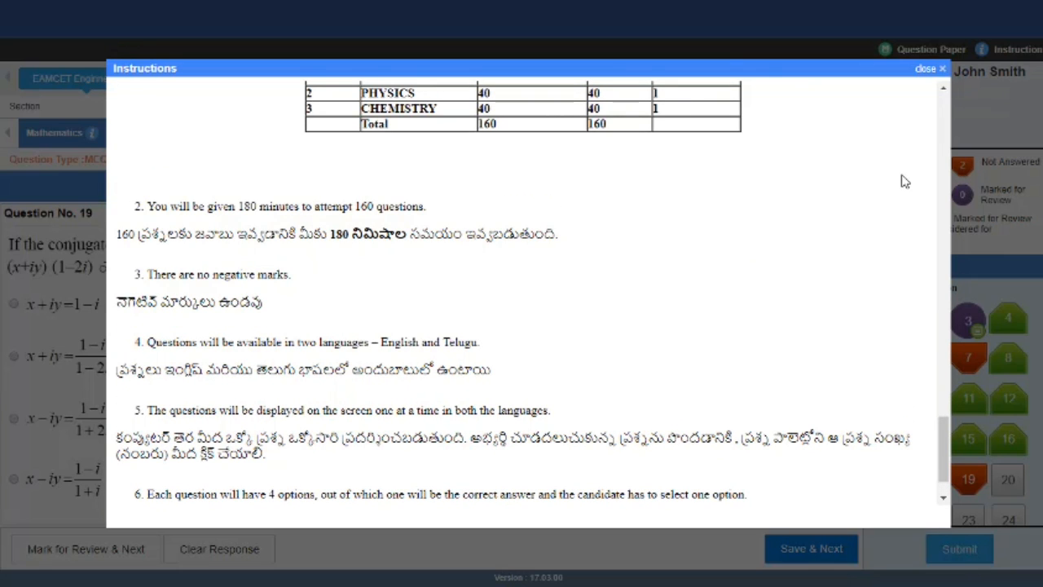
click(940, 70)
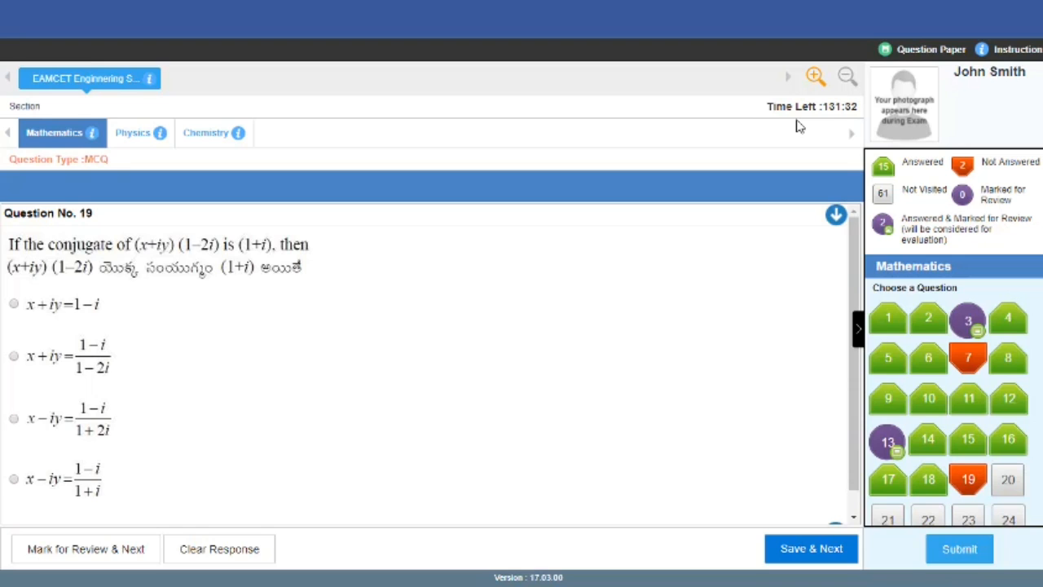
- Submit the exam and confirm in the exam summary that the group of questions goes for marking
click(955, 554)
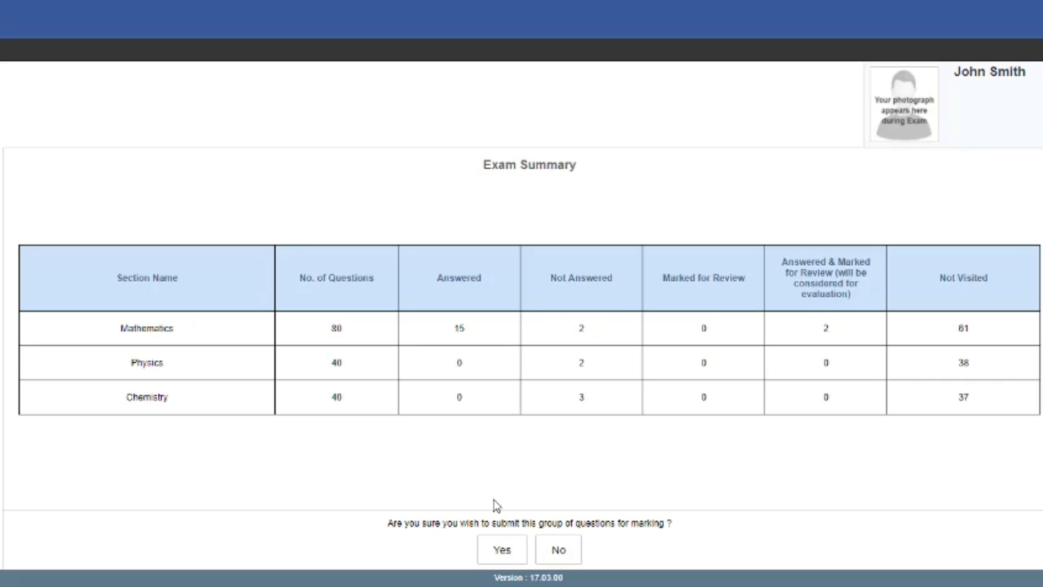
click(503, 551)
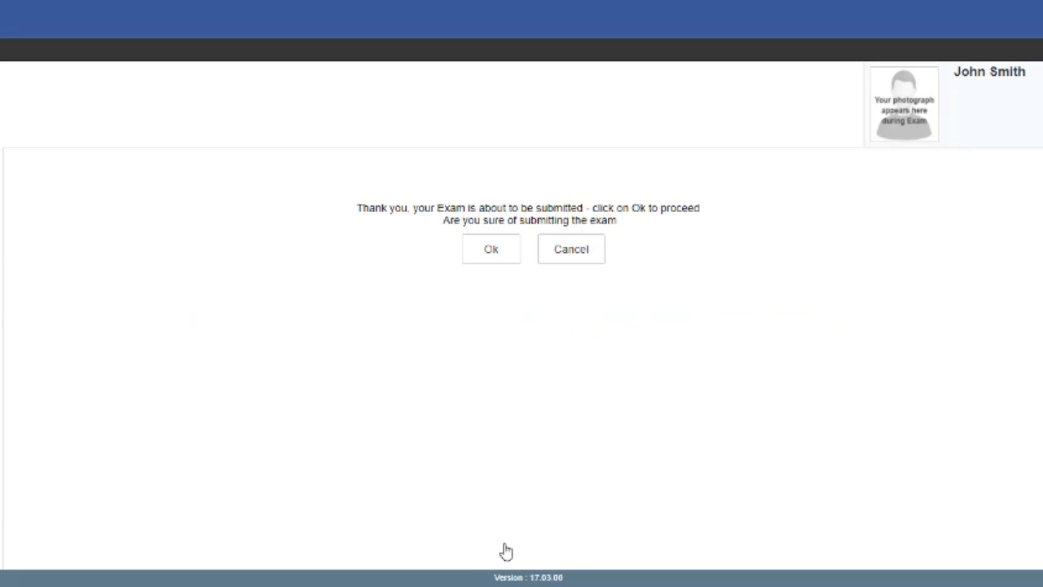